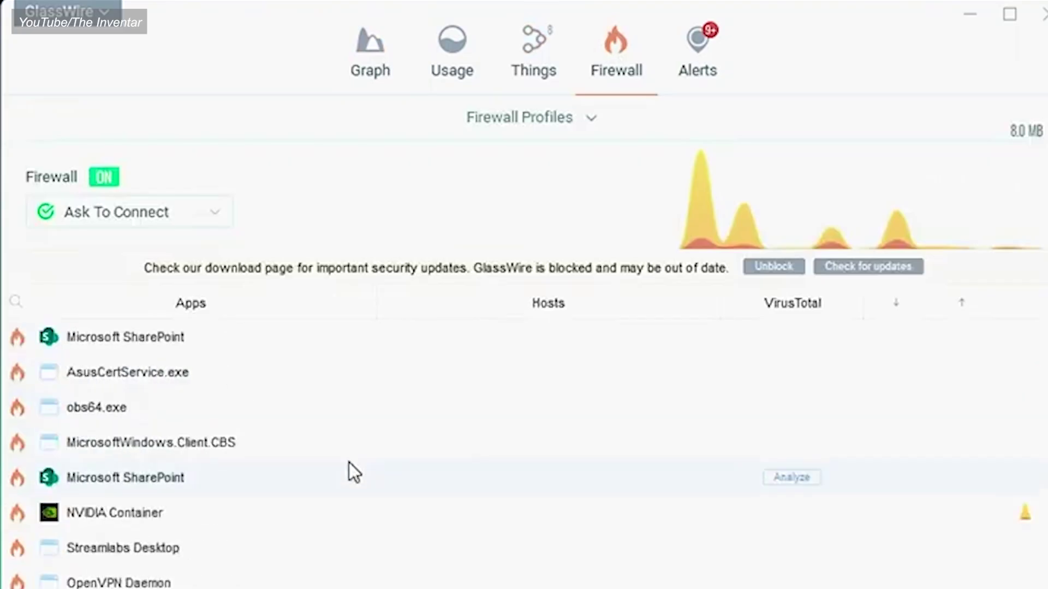
Switch the new Google Chrome rule from Allow to Deny for outgoing connections to any server
{"action": "scroll", "coordinate": [348, 463], "scroll_direction": "down", "scroll_amount": 4}
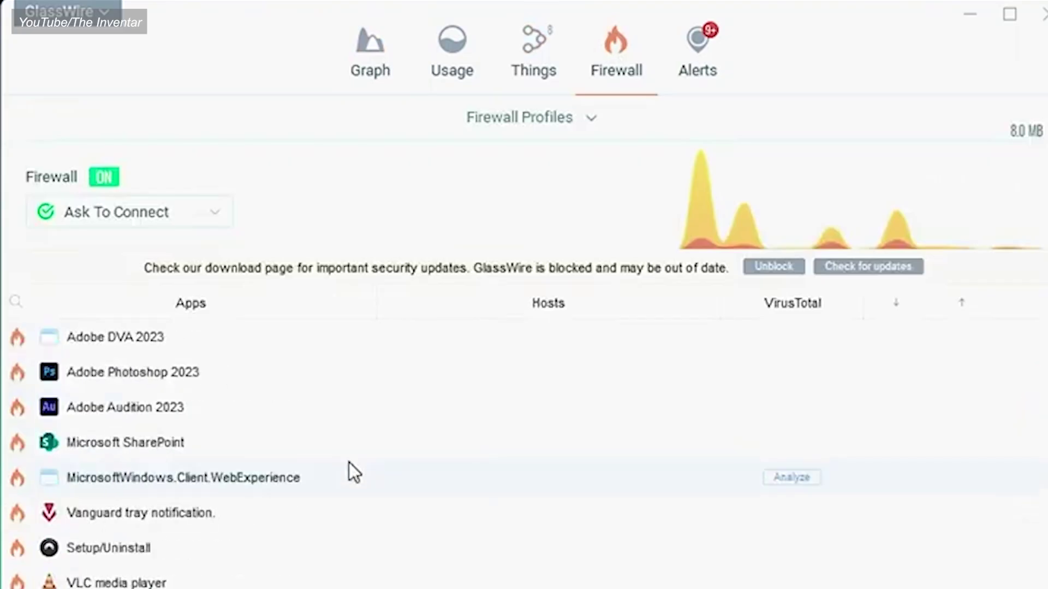
{"action": "scroll", "coordinate": [348, 463], "scroll_direction": "down", "scroll_amount": 5}
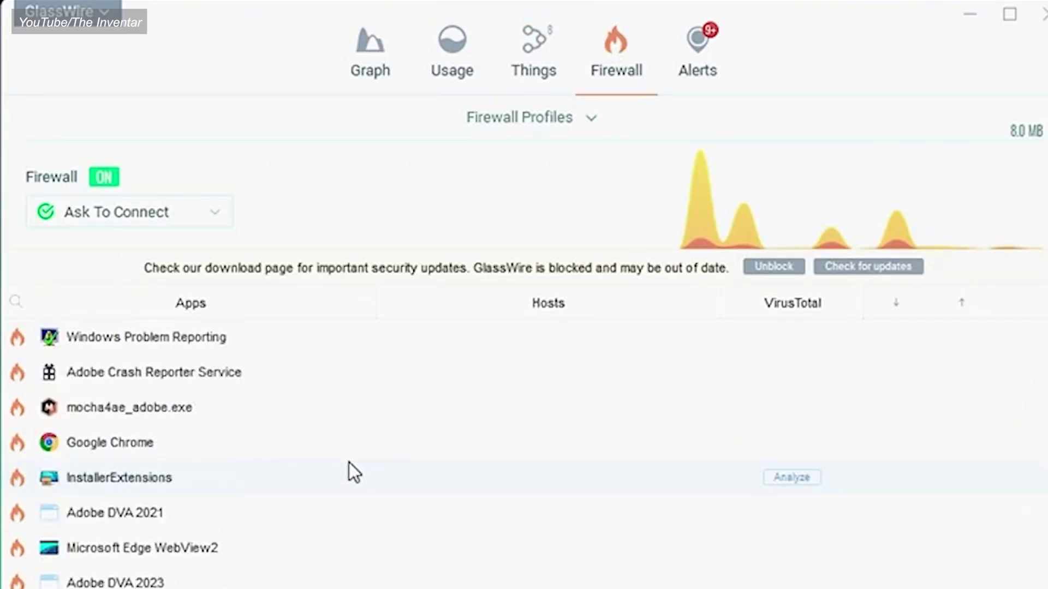
{"action": "scroll", "coordinate": [348, 463], "scroll_direction": "down", "scroll_amount": 4}
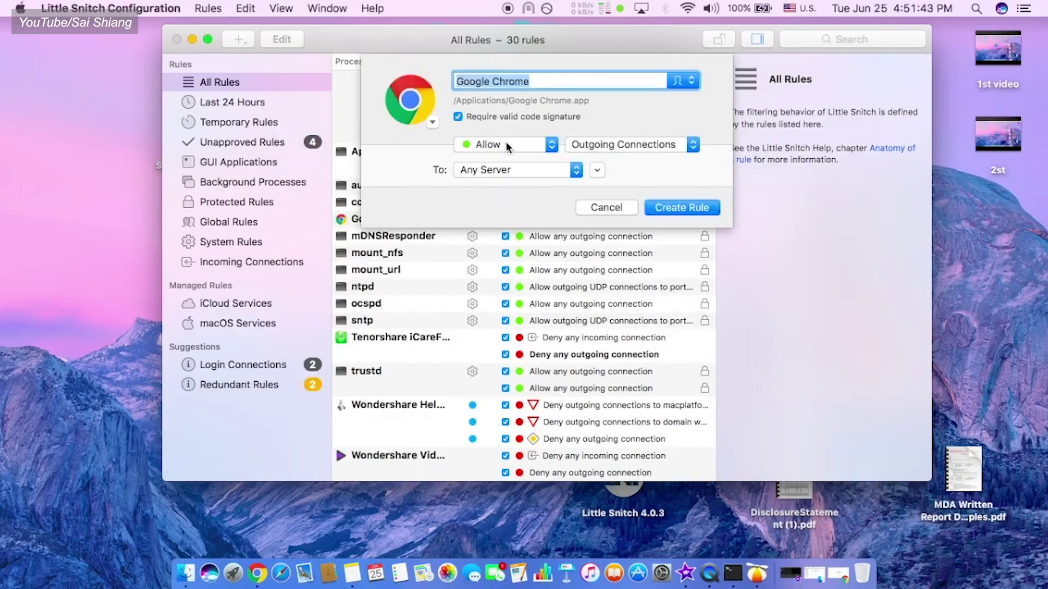
{"action": "left_click", "coordinate": [505, 143]}
{"action": "left_click", "coordinate": [484, 160]}
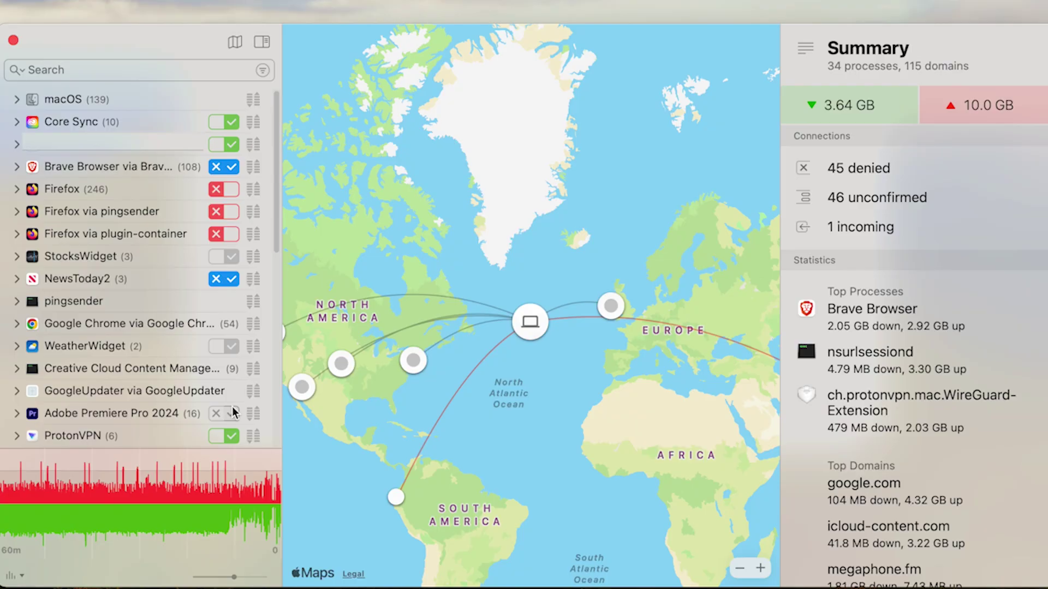
Deny all connections on the 'Google Chrome via Google Chrome Helper' row in Network Monitor
{"action": "scroll", "coordinate": [233, 412], "scroll_direction": "down", "scroll_amount": 15}
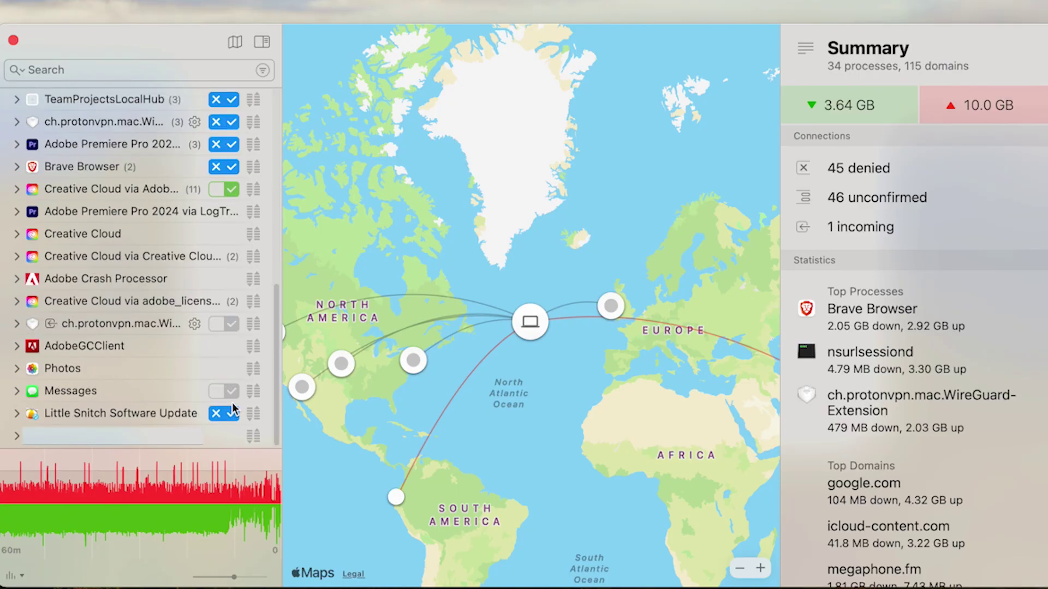
{"action": "scroll", "coordinate": [233, 393], "scroll_direction": "up", "scroll_amount": 15}
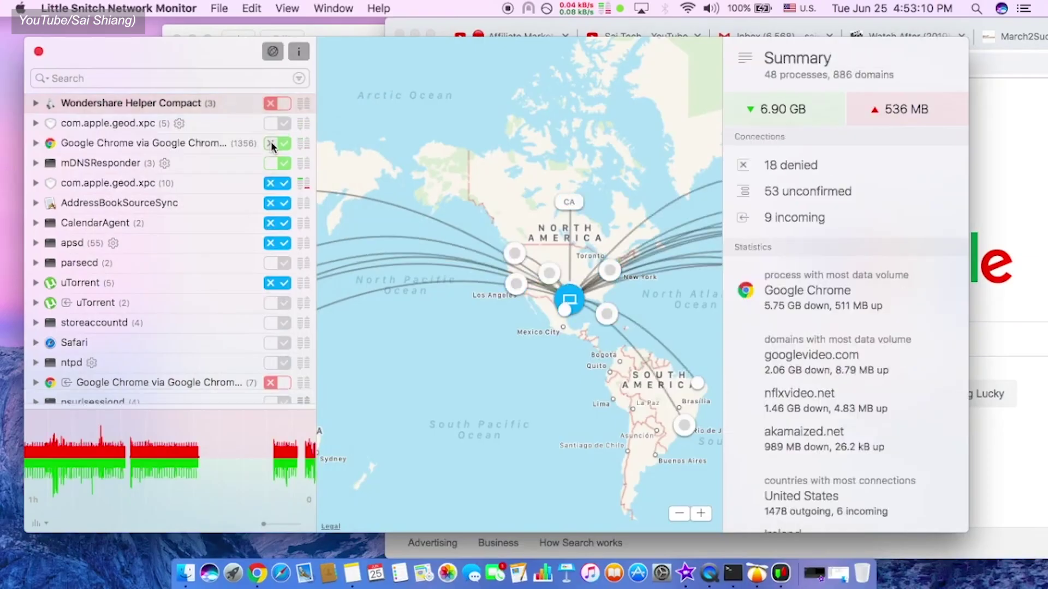
{"action": "left_click", "coordinate": [270, 143]}
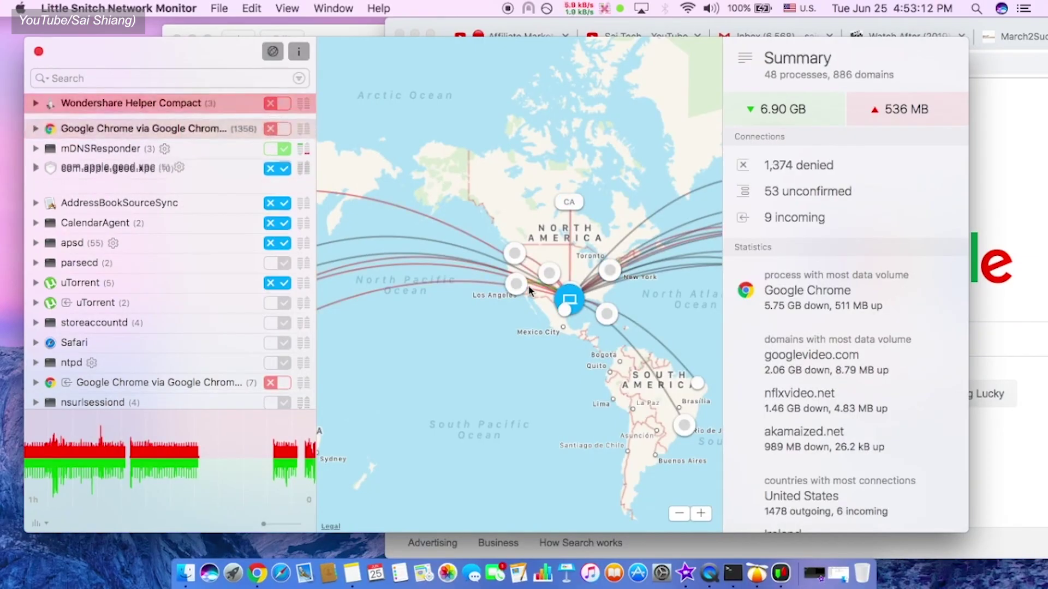
{"action": "scroll", "coordinate": [168, 341], "scroll_direction": "down", "scroll_amount": 5}
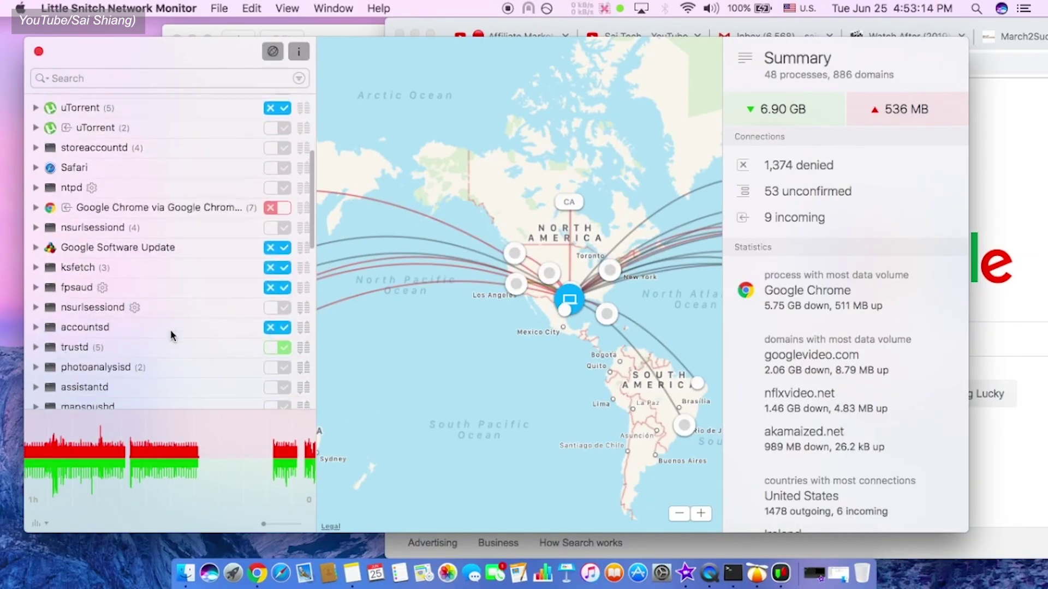
{"action": "scroll", "coordinate": [171, 335], "scroll_direction": "up", "scroll_amount": 4}
{"action": "scroll", "coordinate": [186, 340], "scroll_direction": "up", "scroll_amount": 1}
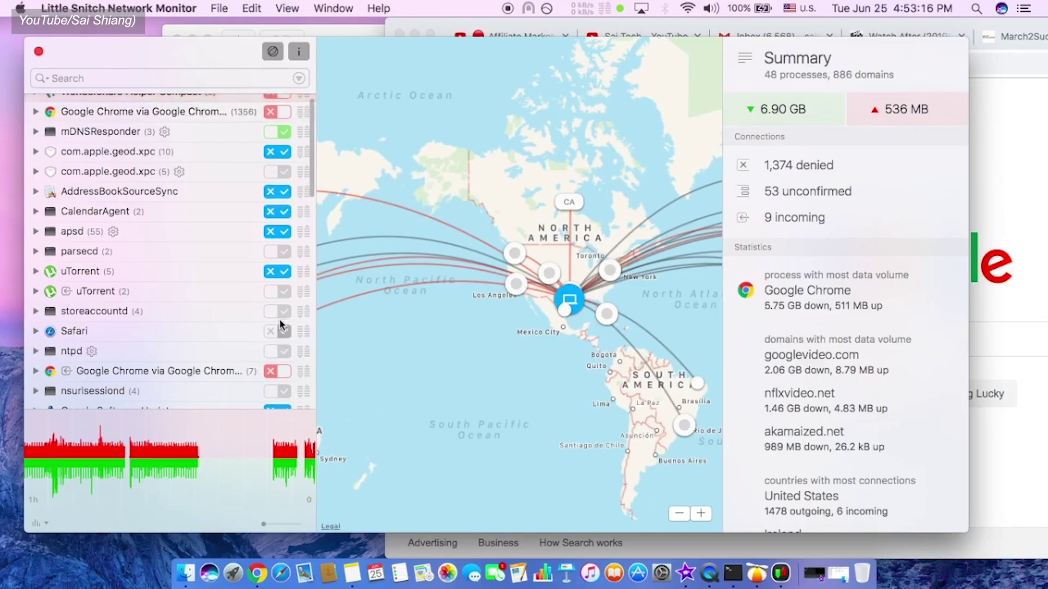
{"action": "scroll", "coordinate": [262, 209], "scroll_direction": "up", "scroll_amount": 1}
{"action": "scroll", "coordinate": [262, 209], "scroll_direction": "down", "scroll_amount": 10}
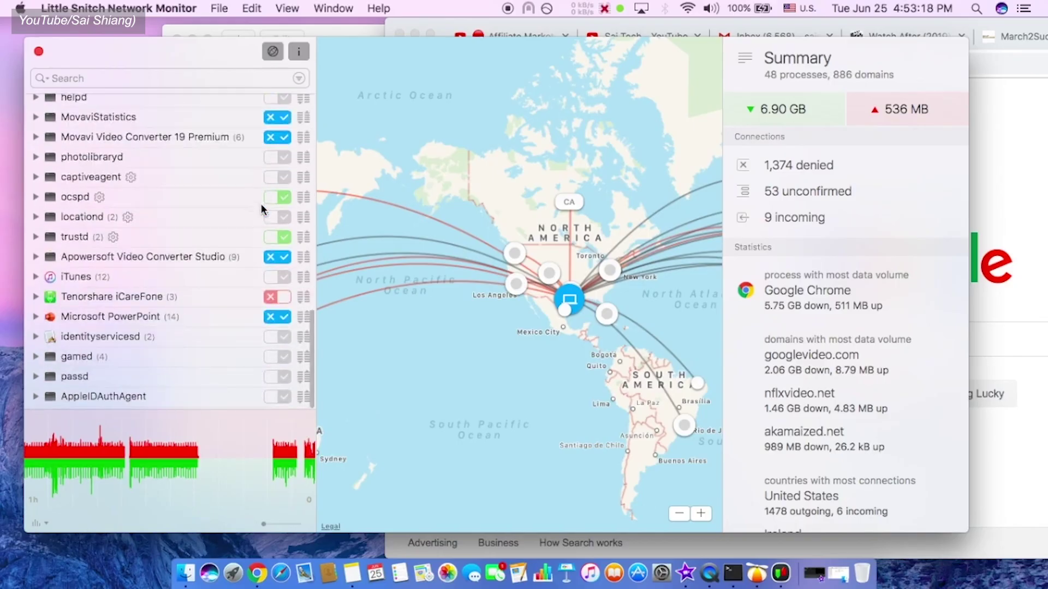
{"action": "scroll", "coordinate": [262, 209], "scroll_direction": "up", "scroll_amount": 8}
{"action": "scroll", "coordinate": [261, 204], "scroll_direction": "up", "scroll_amount": 5}
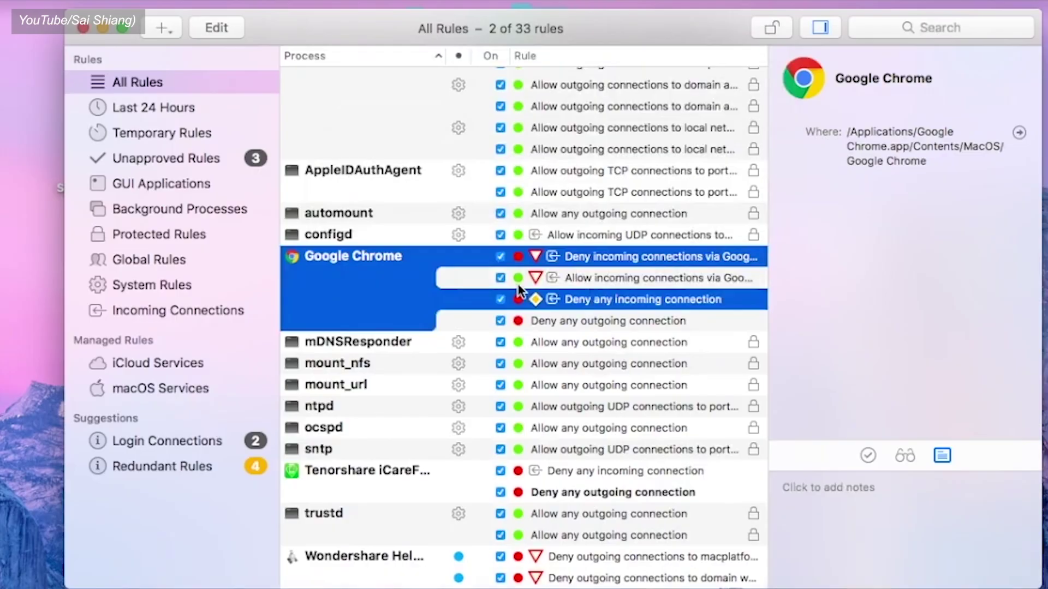
Bring up the context menu for Chrome's 'Allow incoming connections via Google Chrome Helper' rule
{"action": "left_click", "coordinate": [518, 281]}
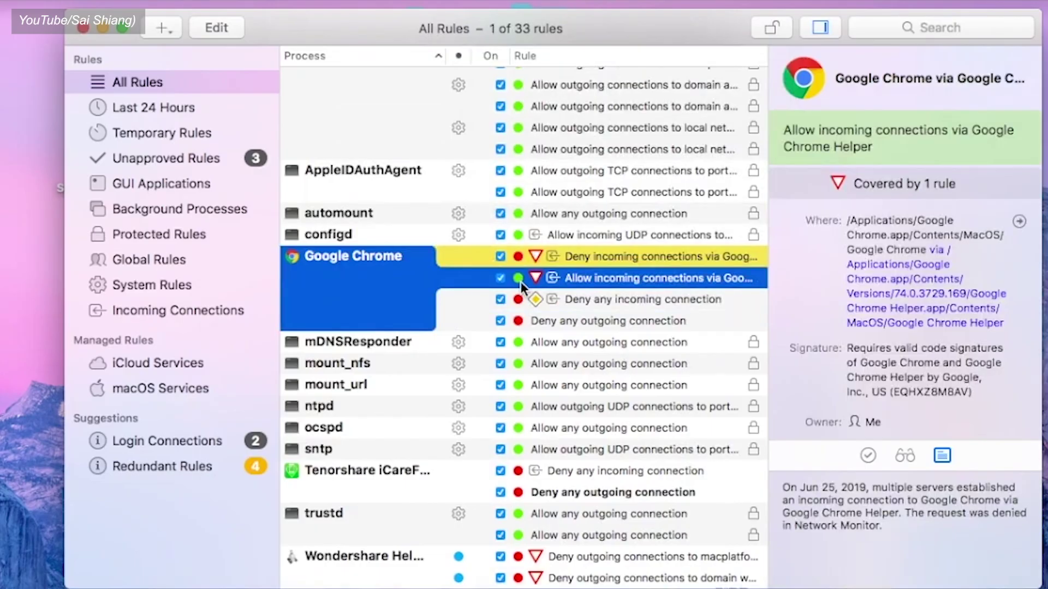
{"action": "right_click", "coordinate": [521, 282]}
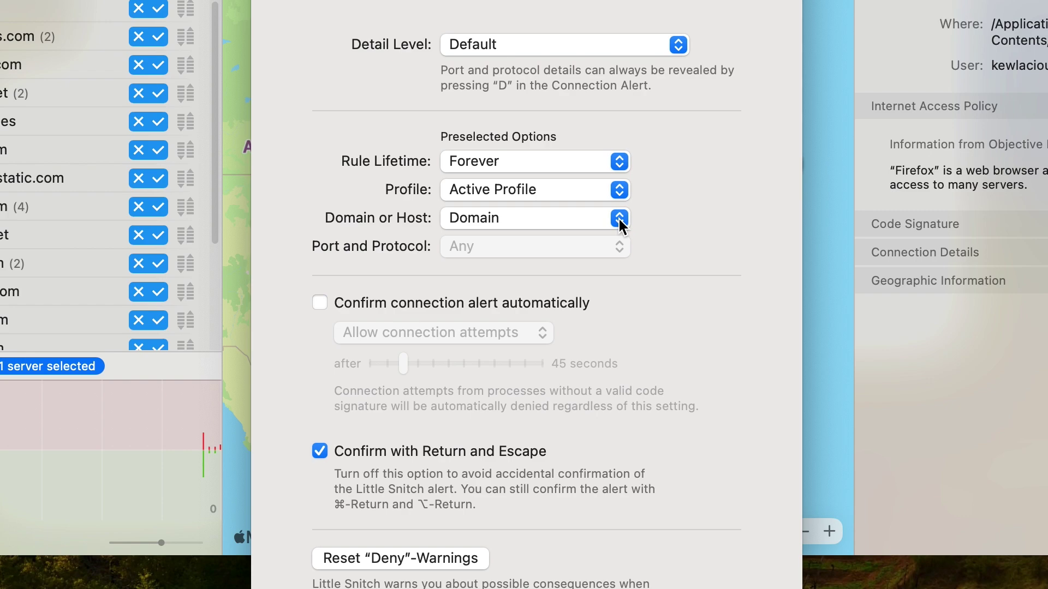
Keep the new-rule scope on Domain rather than full hostname
{"action": "left_click", "coordinate": [621, 220]}
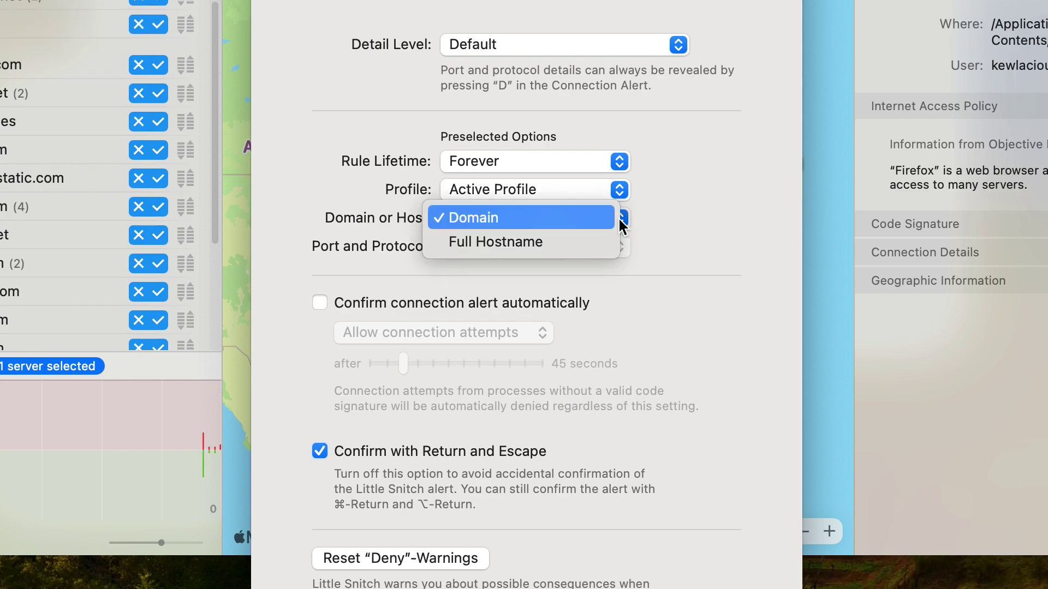
{"action": "left_click", "coordinate": [623, 227]}
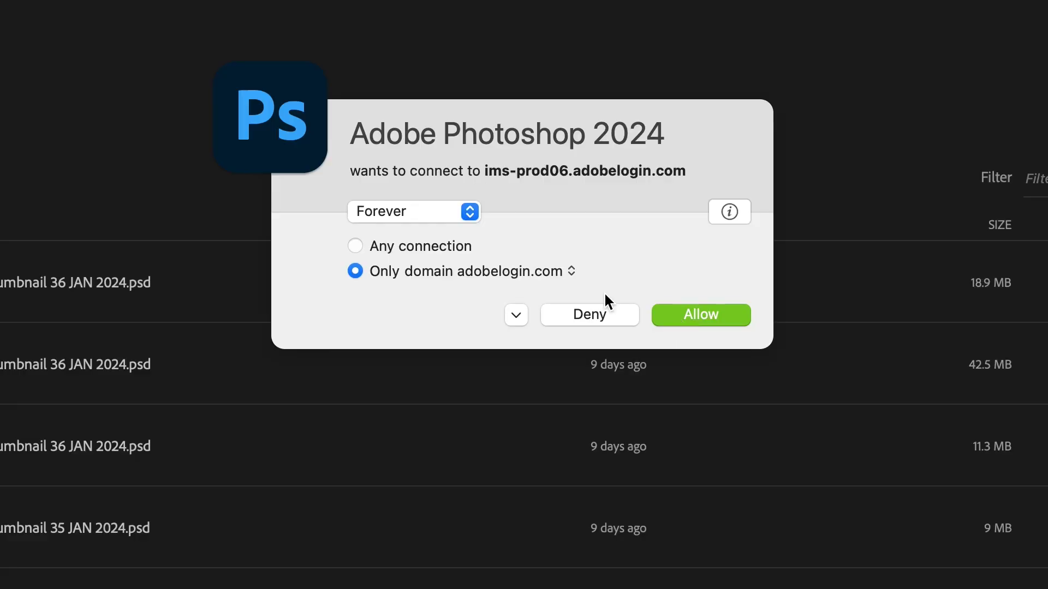
Change the Photoshop 2024 alerts' lifetime from Forever to Until Quit and allow the connection
{"action": "left_click", "coordinate": [469, 212]}
{"action": "left_click", "coordinate": [425, 241]}
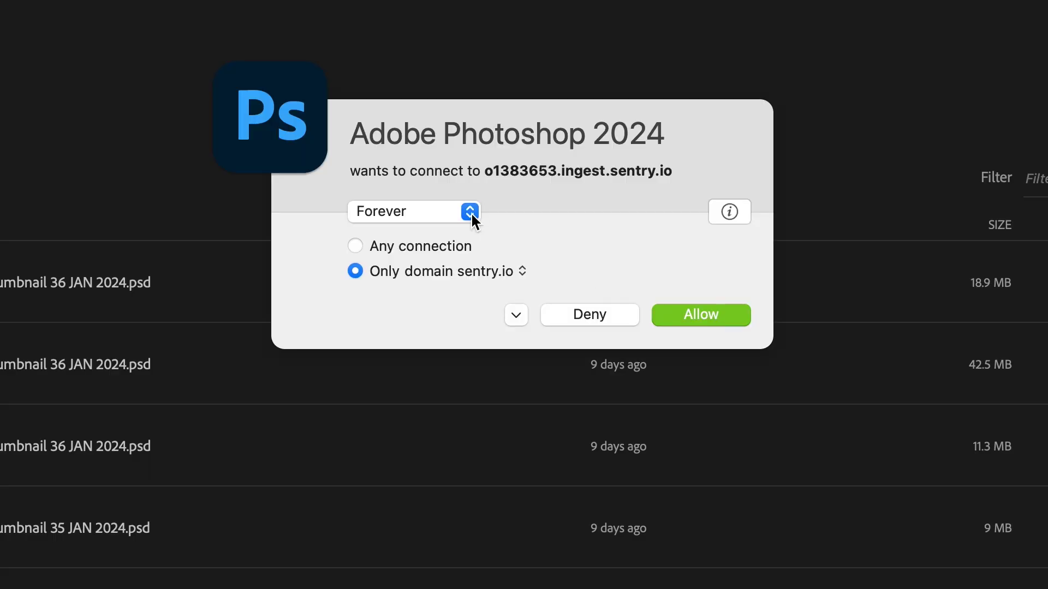
{"action": "left_click", "coordinate": [470, 212]}
{"action": "left_click", "coordinate": [430, 246]}
{"action": "left_click", "coordinate": [715, 312]}
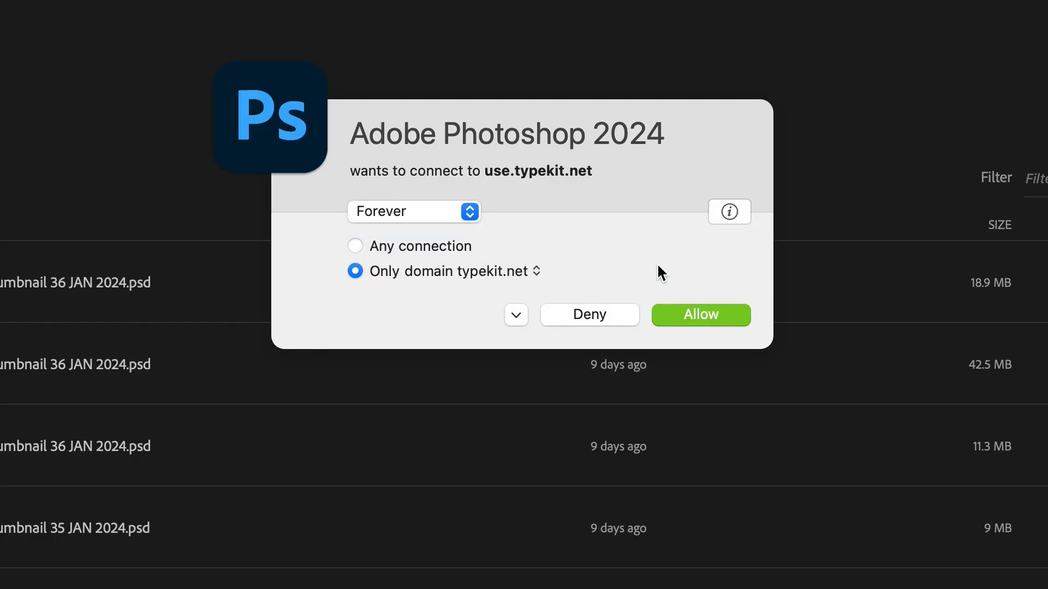
{"action": "left_click", "coordinate": [468, 213]}
{"action": "left_click", "coordinate": [414, 240]}
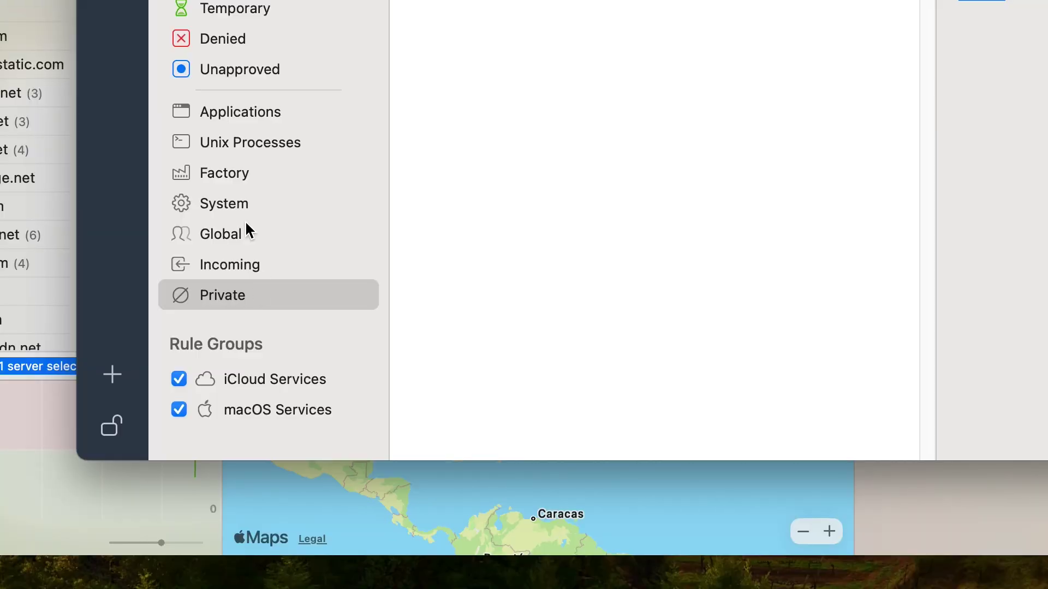
Select the iCloud Services rule group and uncheck it
{"action": "left_click", "coordinate": [245, 386]}
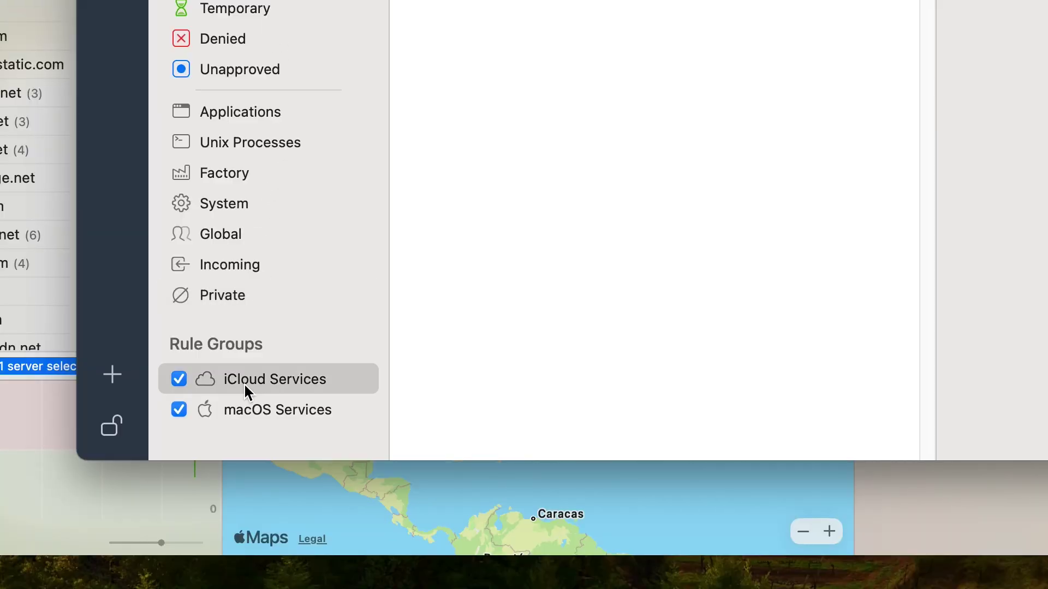
{"action": "left_click", "coordinate": [180, 380]}
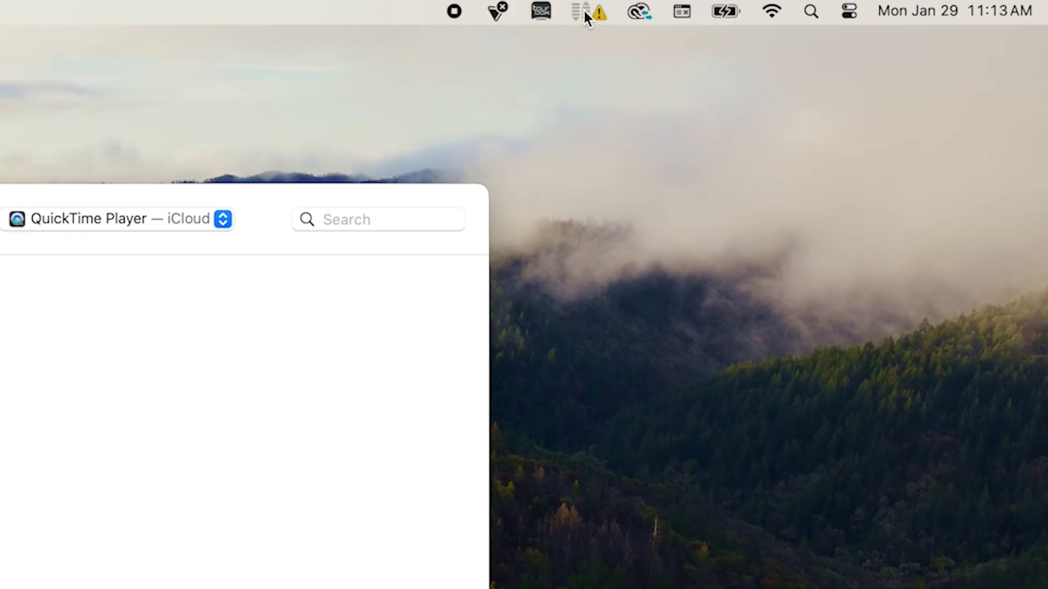
Open the rules window and disable both Any Process 'Allow incoming connections from local network' rules anyway
{"action": "left_click", "coordinate": [586, 17]}
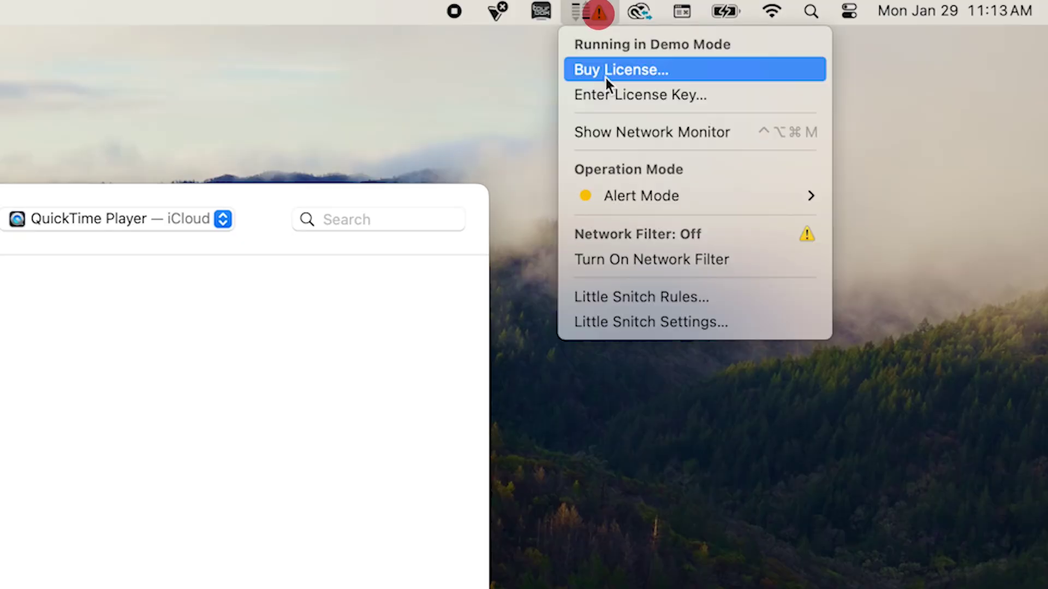
{"action": "left_click", "coordinate": [648, 299]}
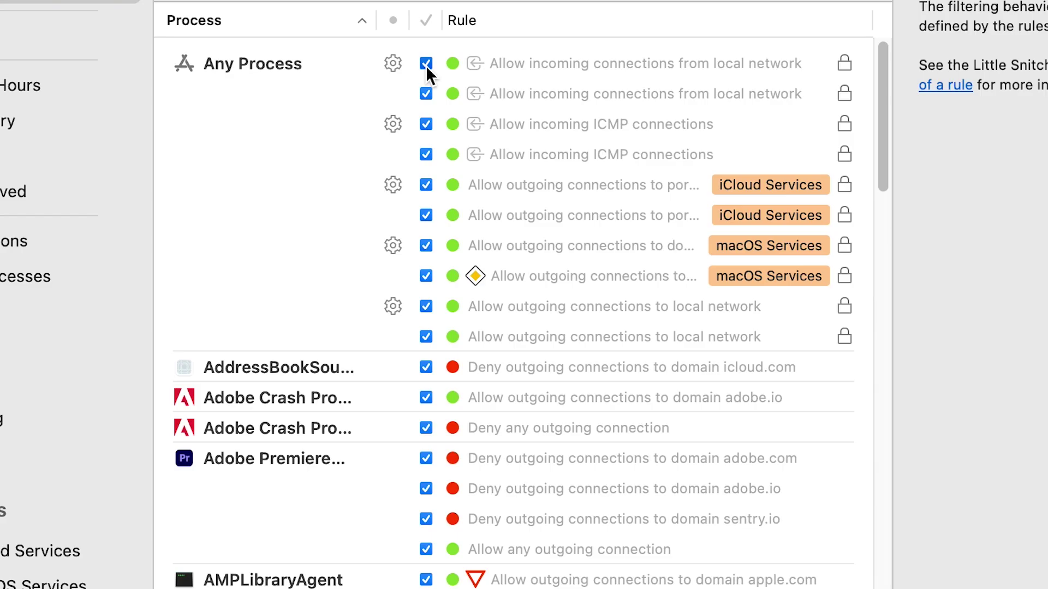
{"action": "left_click", "coordinate": [436, 119]}
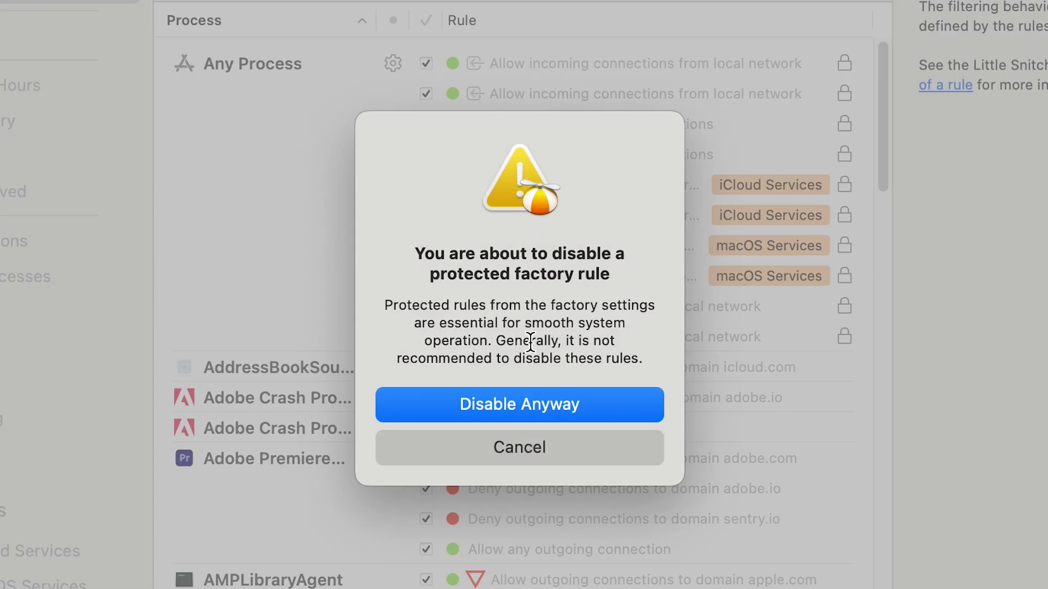
{"action": "left_click", "coordinate": [522, 404]}
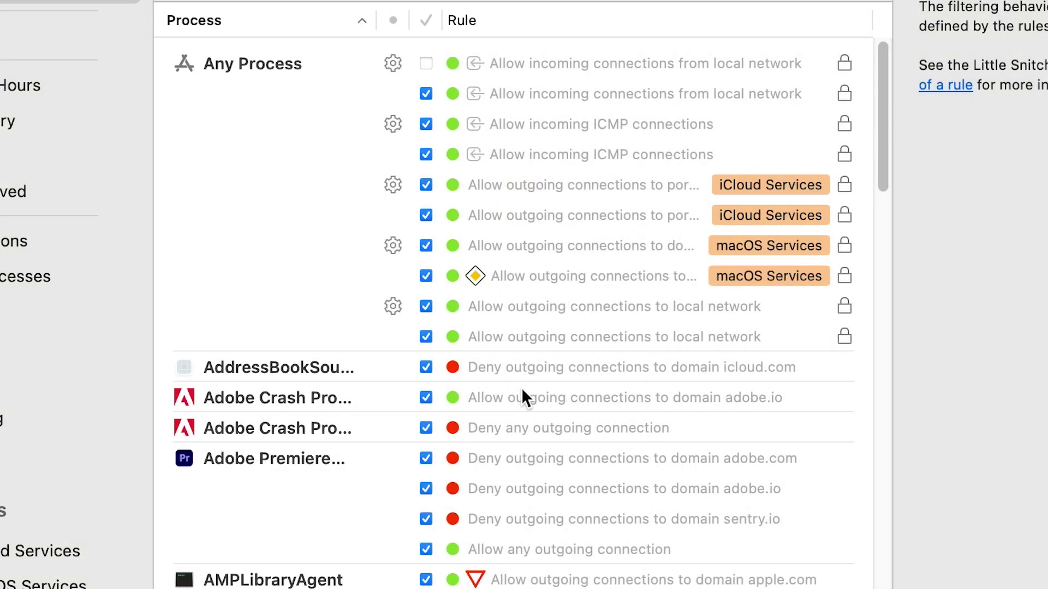
{"action": "left_click", "coordinate": [426, 93]}
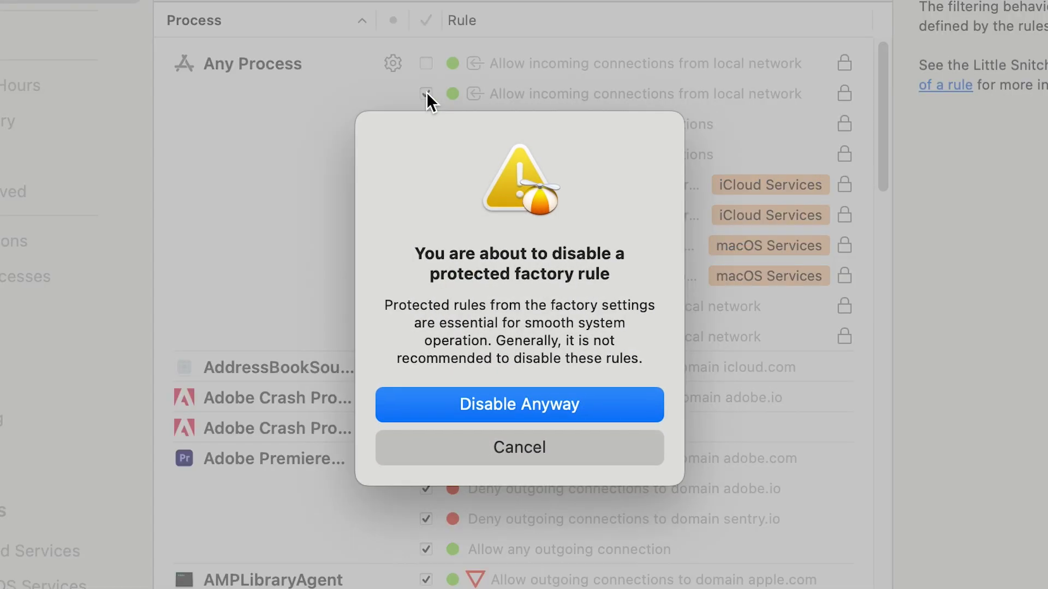
{"action": "left_click", "coordinate": [531, 409]}
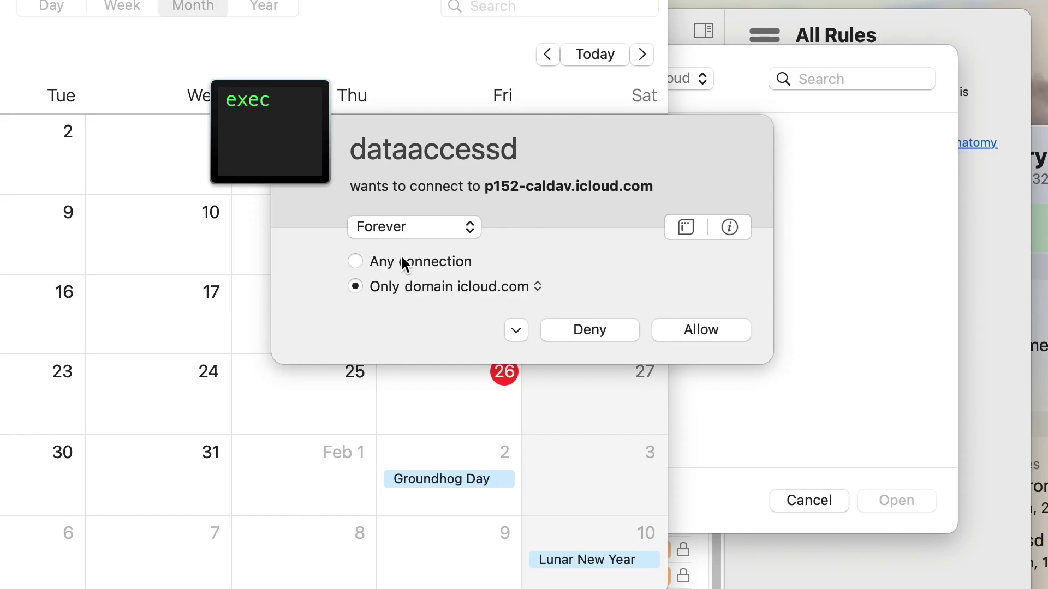
Widen dataaccessd's p152-caldav.icloud.com alert to Any connection, duration Forever
{"action": "left_click", "coordinate": [356, 262]}
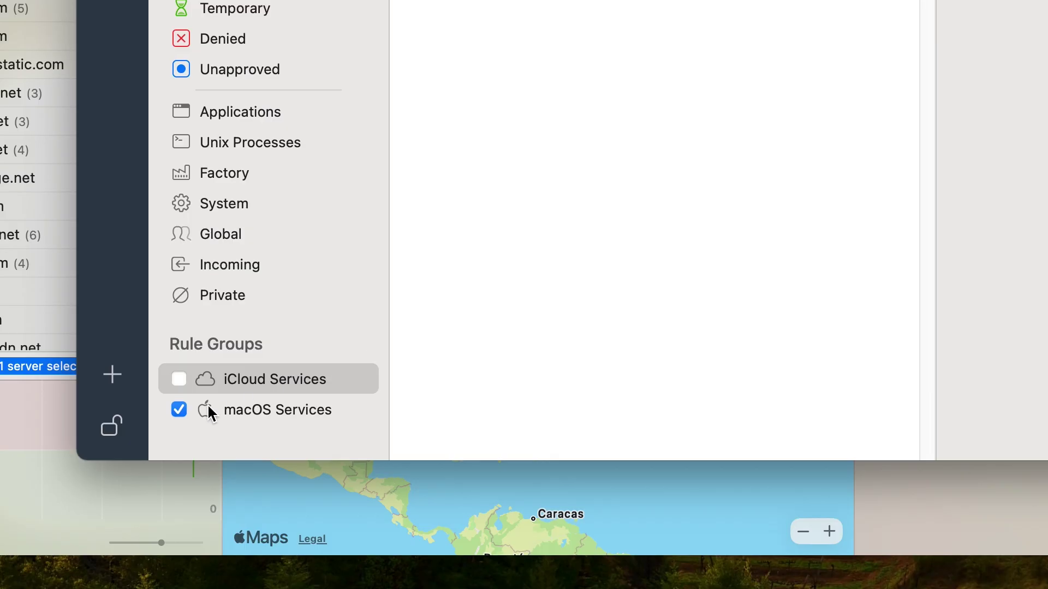
Toggle the macOS Services rule group checkbox and select its rule in the list
{"action": "left_click", "coordinate": [182, 414]}
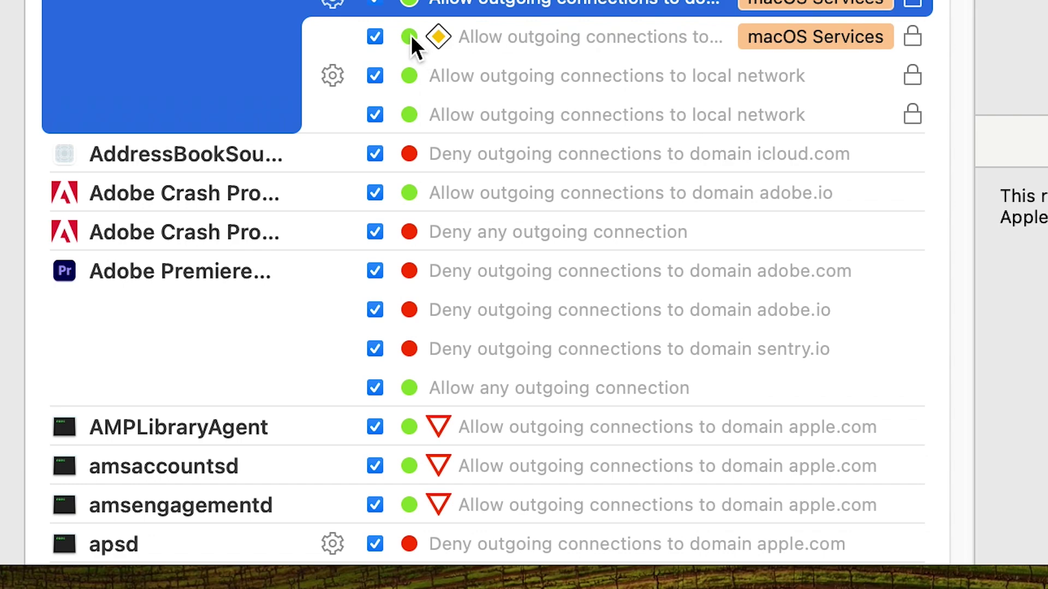
{"action": "left_click", "coordinate": [411, 35]}
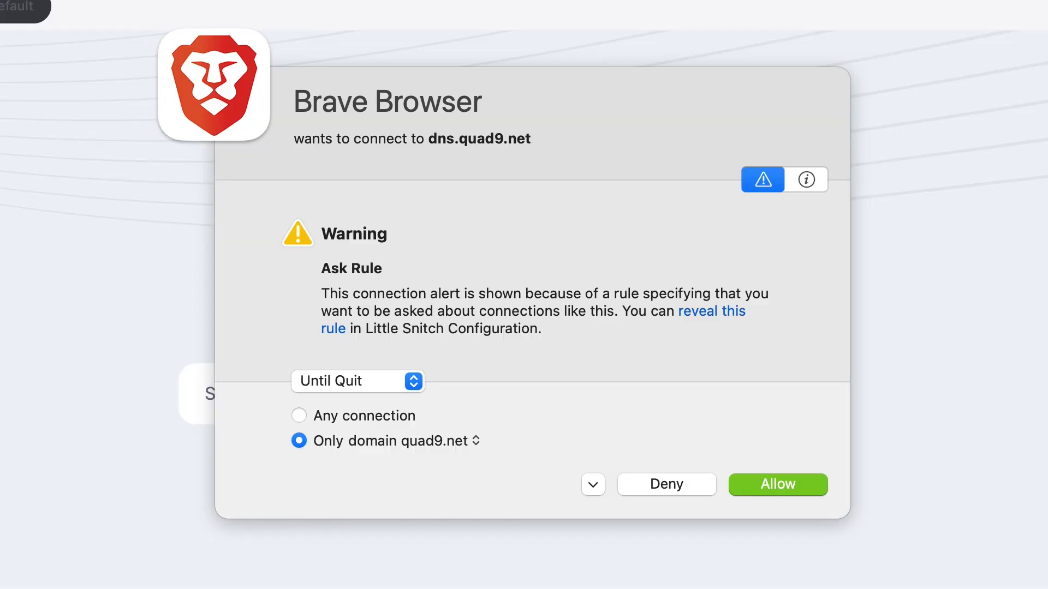
Allow Brave Browser's dns.quad9.net request as Any connection, lasting Forever
{"action": "left_click", "coordinate": [298, 415]}
{"action": "left_click", "coordinate": [412, 381]}
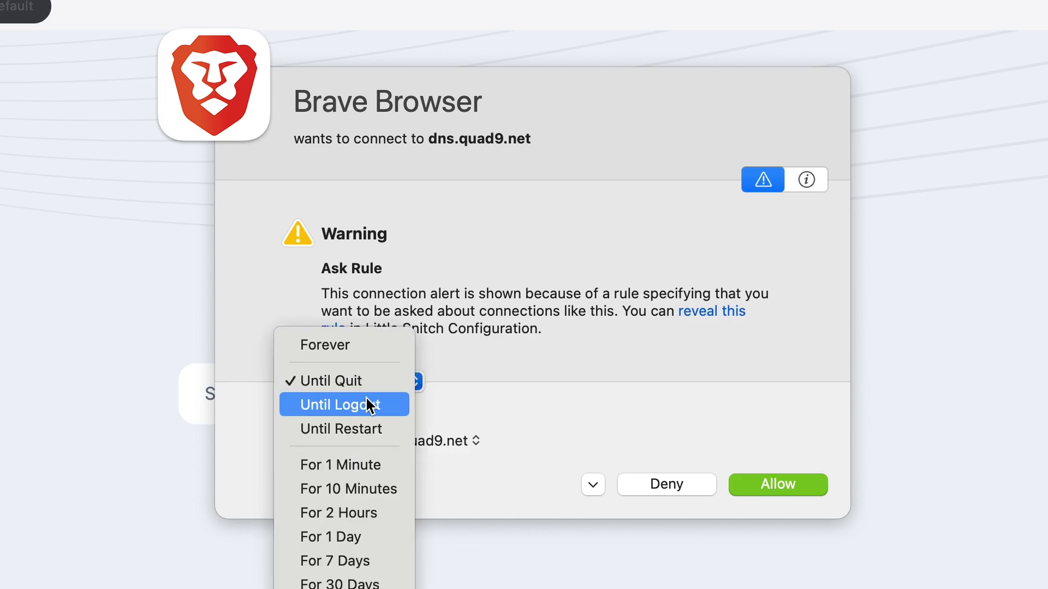
{"action": "left_click", "coordinate": [343, 349]}
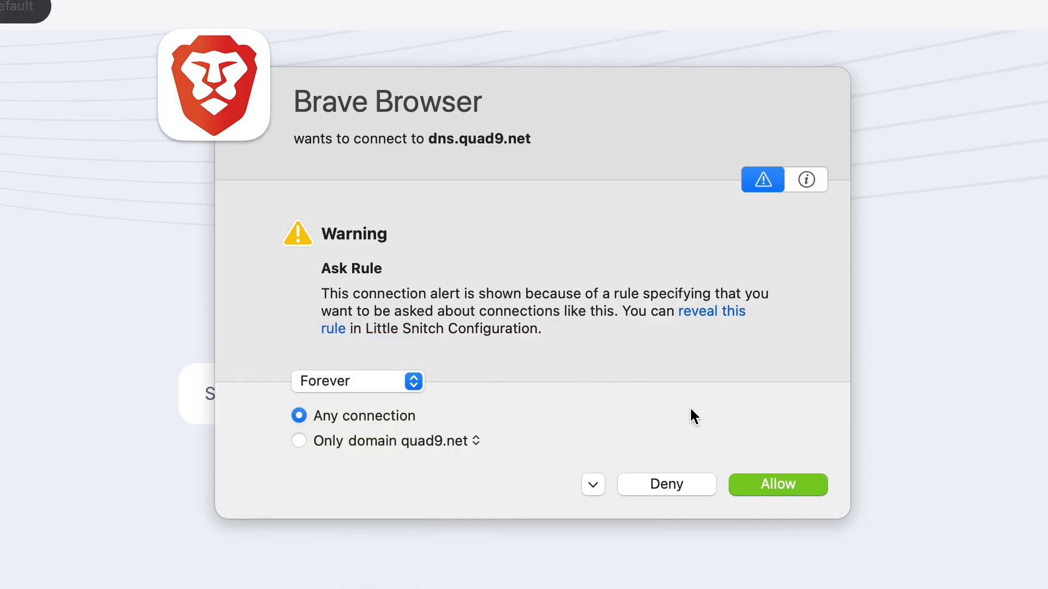
{"action": "left_click", "coordinate": [811, 484]}
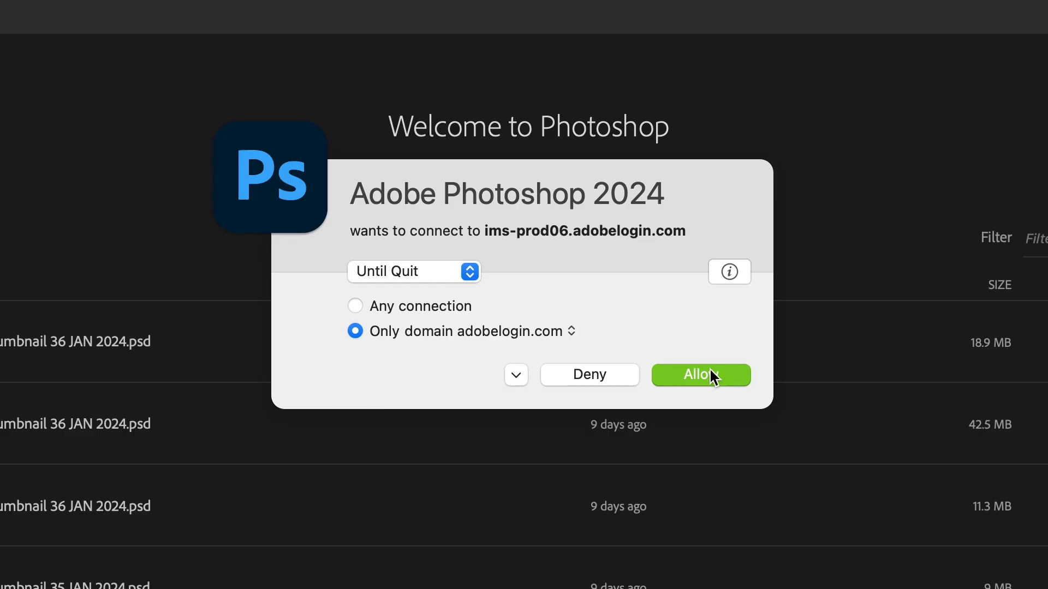
Allow Photoshop's adobelogin.com connection, then allow sentry.io, typekit.net and adobe.io until Photoshop quits
{"action": "left_click", "coordinate": [708, 374]}
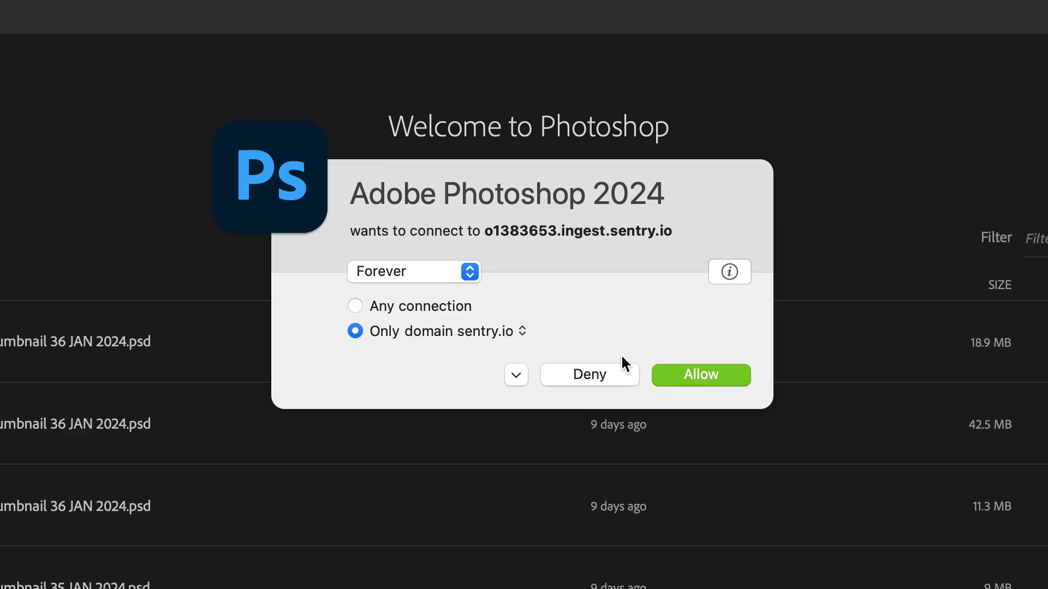
{"action": "left_click", "coordinate": [470, 272]}
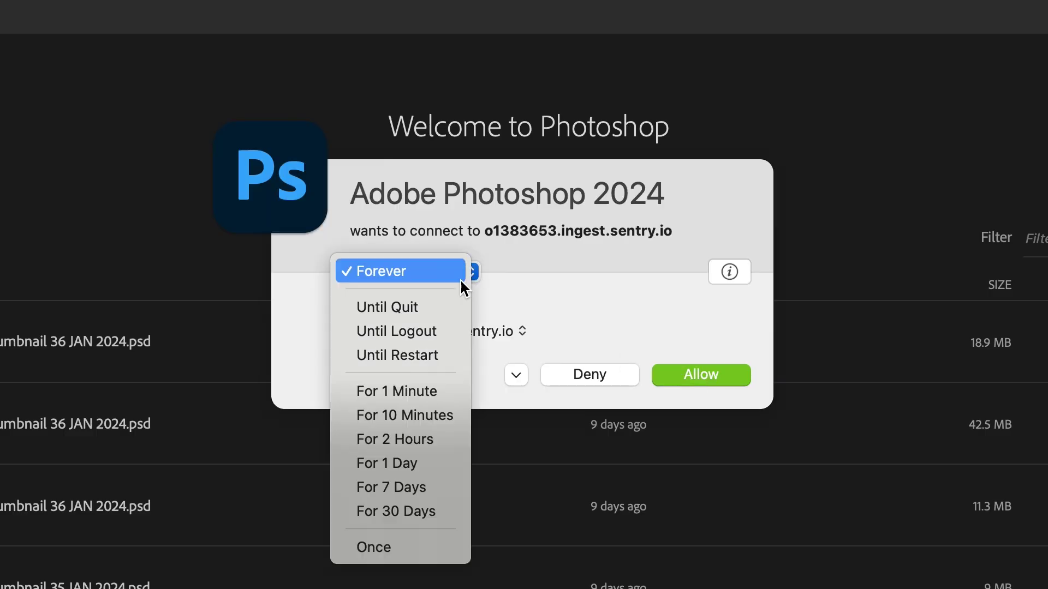
{"action": "left_click", "coordinate": [440, 304]}
{"action": "left_click", "coordinate": [712, 374]}
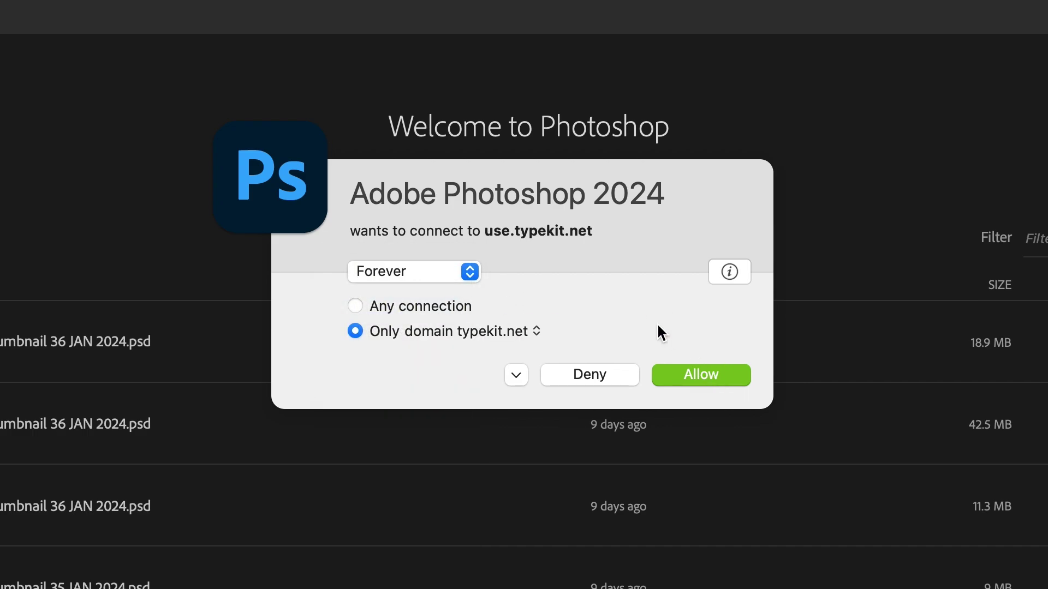
{"action": "left_click", "coordinate": [469, 273]}
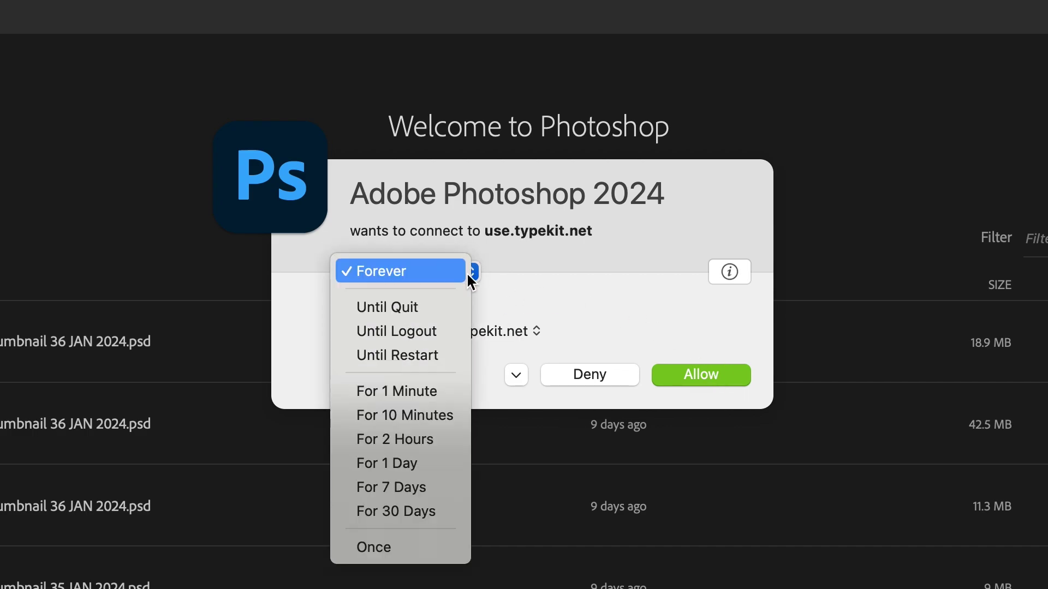
{"action": "left_click", "coordinate": [425, 304]}
{"action": "left_click", "coordinate": [693, 375]}
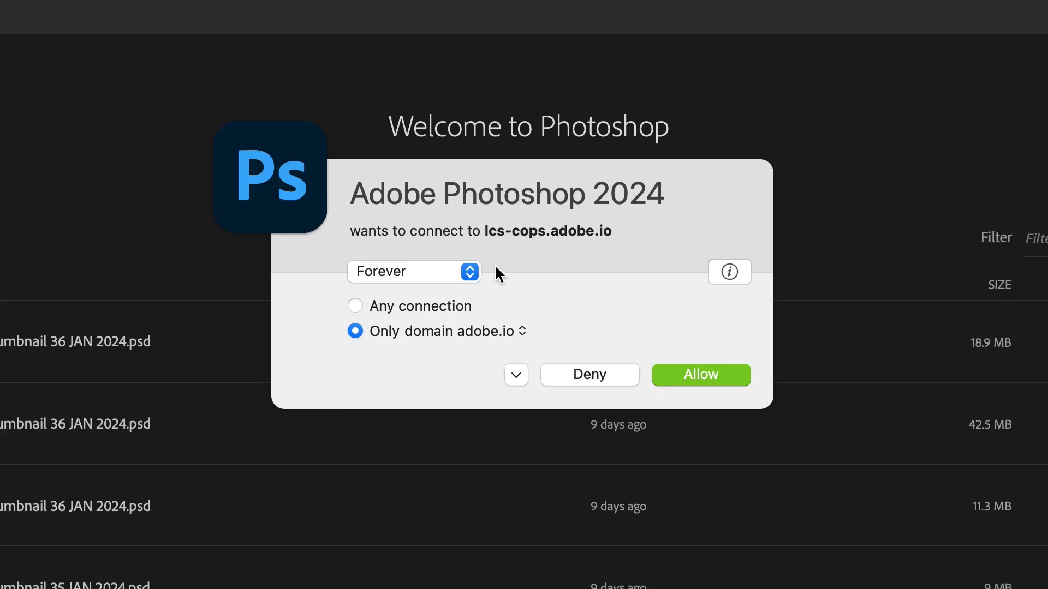
{"action": "left_click", "coordinate": [468, 273]}
{"action": "left_click", "coordinate": [436, 305]}
{"action": "left_click", "coordinate": [709, 376]}
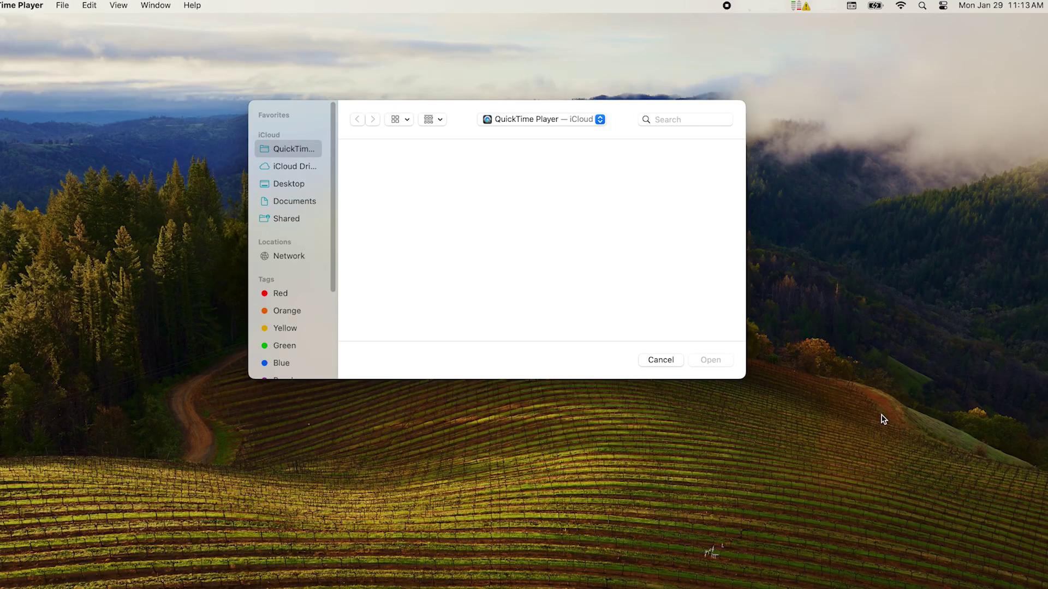
Open Little Snitch Rules from the menu-bar icon and edit Firefox's cloudflare.net rule
{"action": "left_click", "coordinate": [798, 6]}
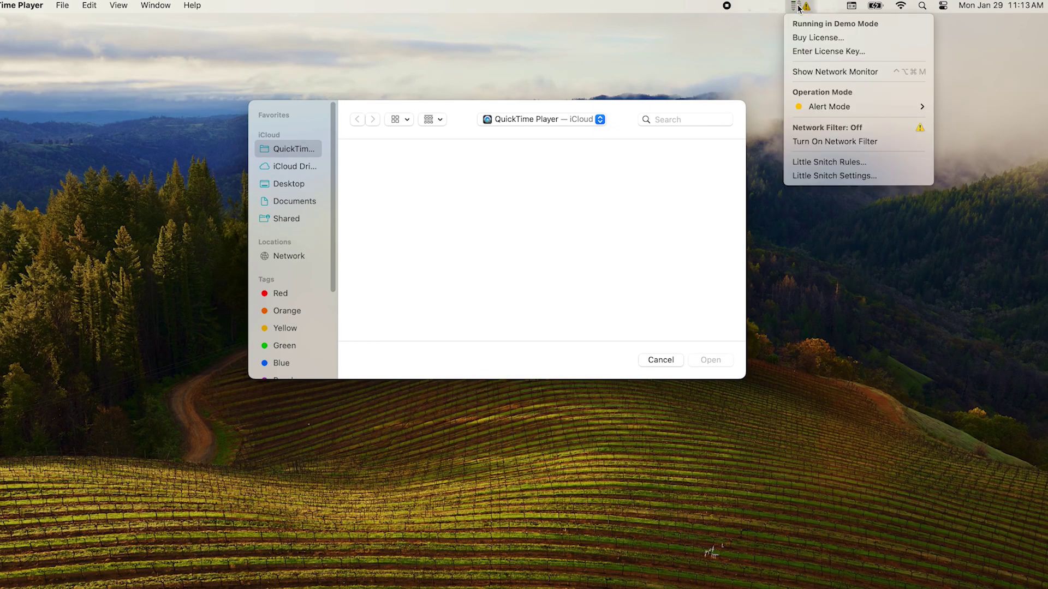
{"action": "left_click", "coordinate": [833, 162]}
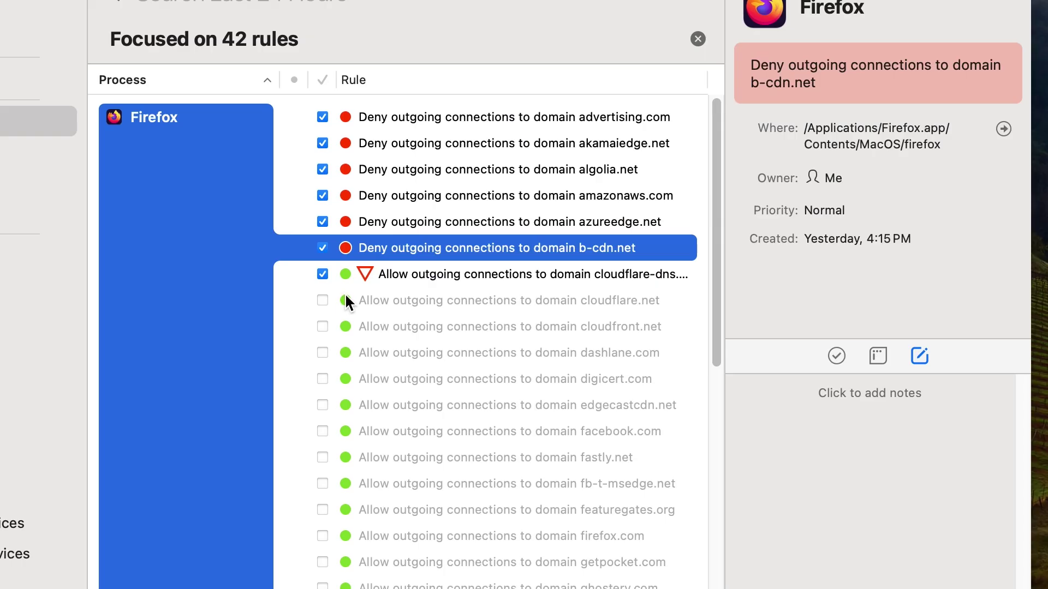
{"action": "double_click", "coordinate": [346, 297]}
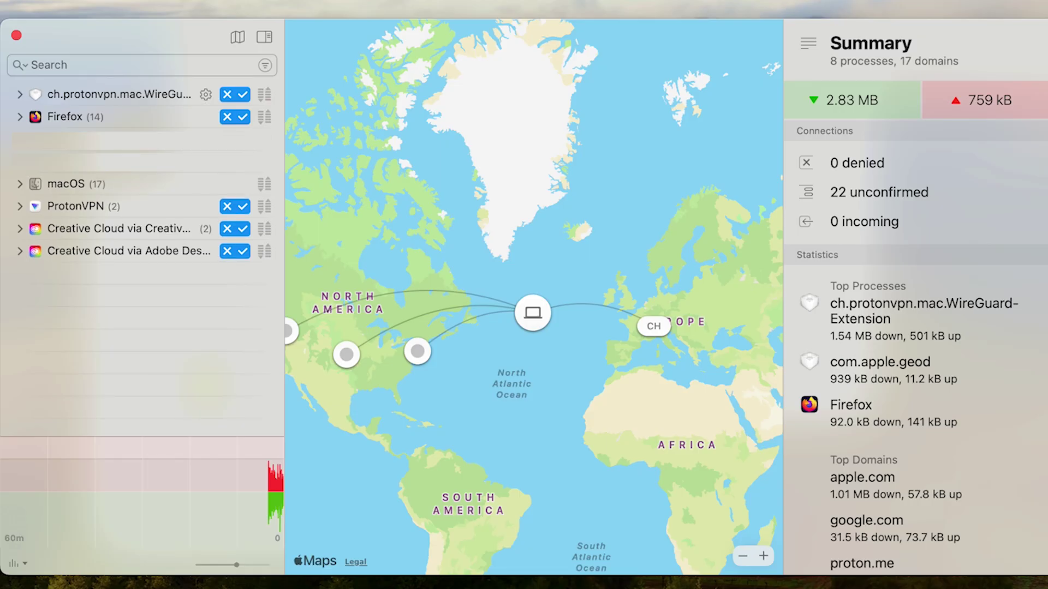
Expand Firefox's full domain list and the WireGuard extension's connections, then uncheck a run of Firefox allow rules
{"action": "left_click", "coordinate": [19, 117]}
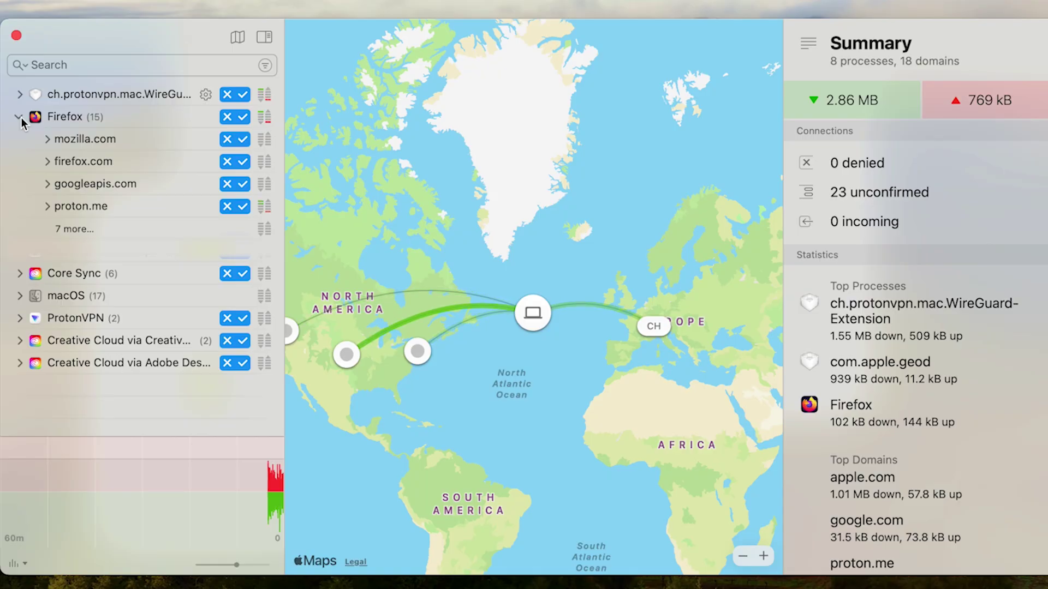
{"action": "left_click", "coordinate": [70, 229]}
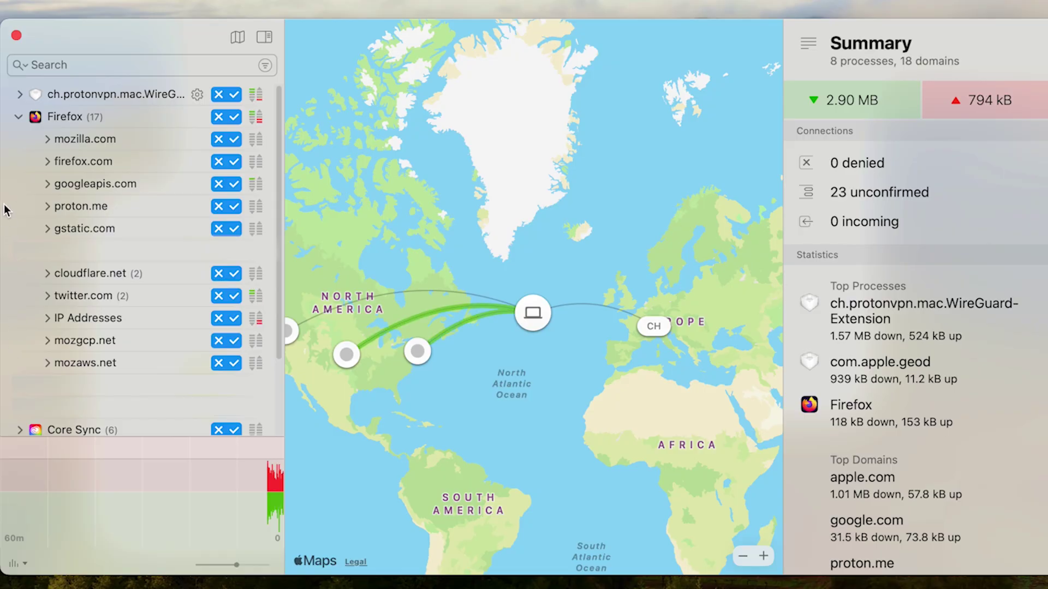
{"action": "left_click", "coordinate": [20, 95]}
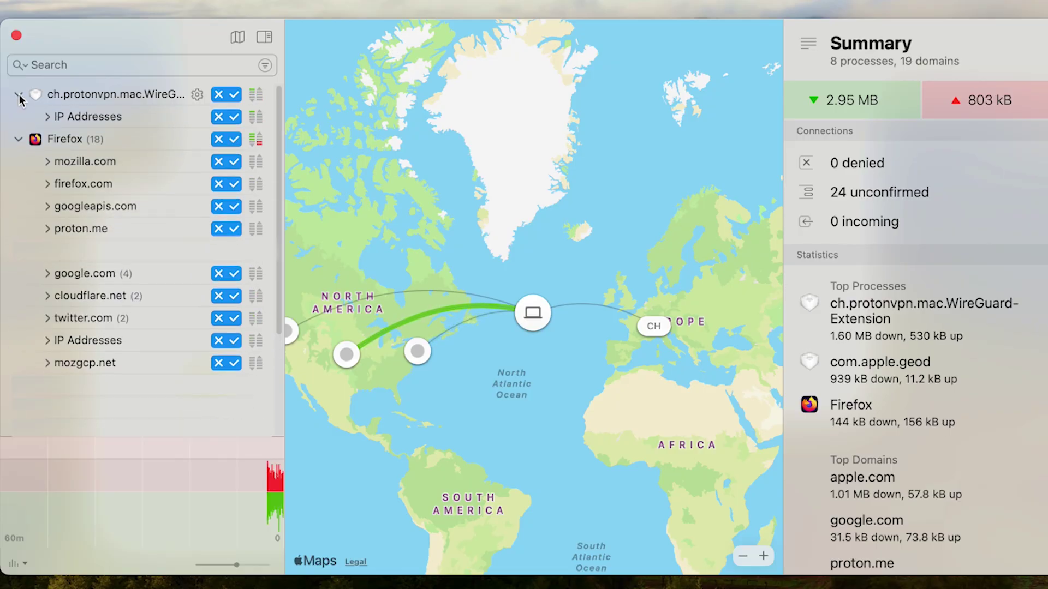
{"action": "left_click_drag", "start_coordinate": [465, 221], "coordinate": [463, 433]}
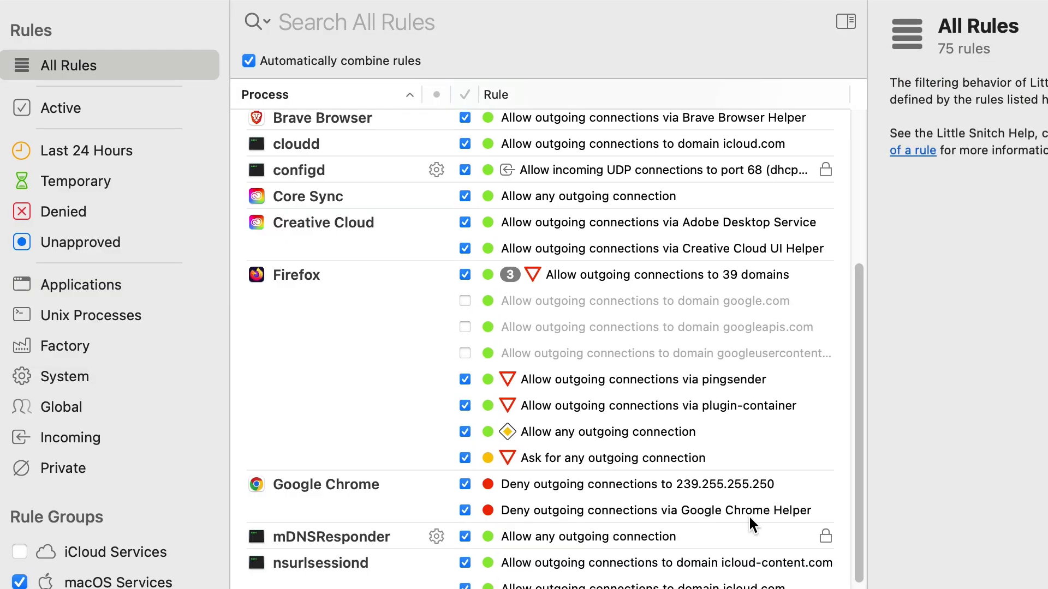
Scroll down the rules list to review Firefox's disabled domain allow rules
{"action": "scroll", "coordinate": [748, 515], "scroll_direction": "down", "scroll_amount": 2}
{"action": "scroll", "coordinate": [753, 524], "scroll_direction": "down", "scroll_amount": 1}
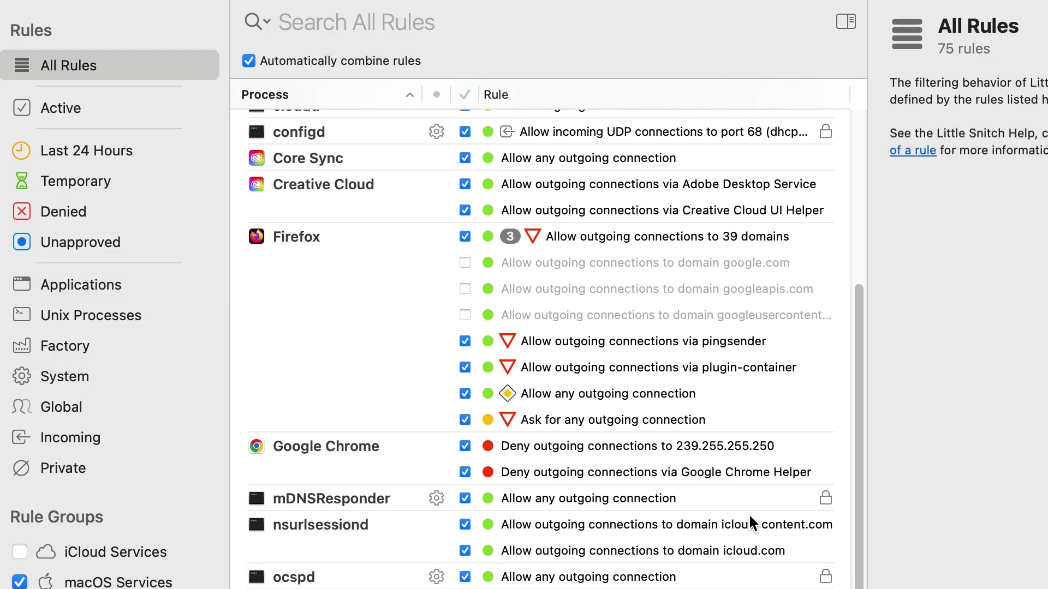